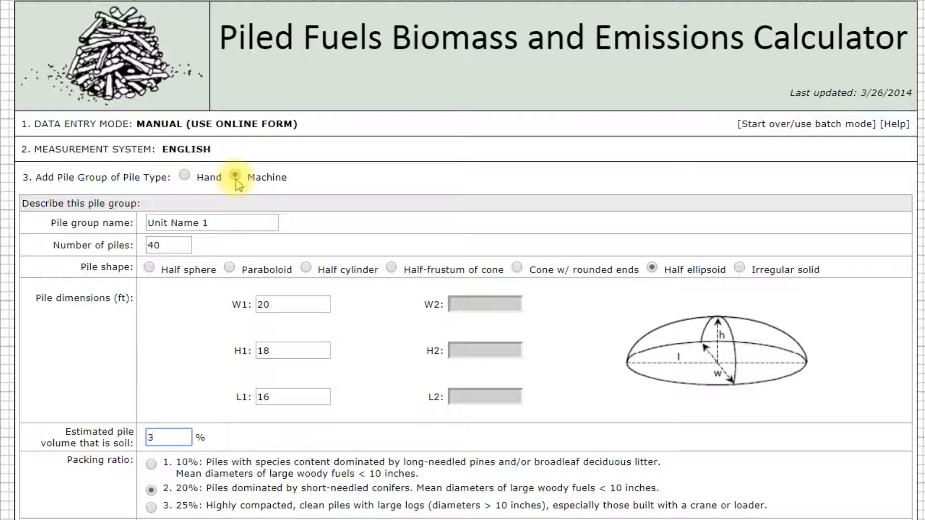
- Set the pile type to Machine and identify the pile group as Unit Name 1 with 40 piles
left_click(184, 176)
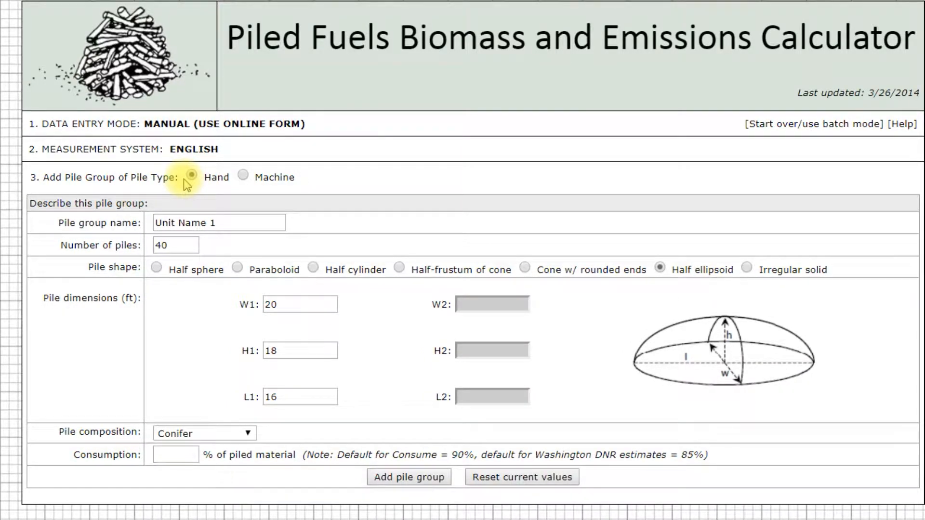
left_click(243, 176)
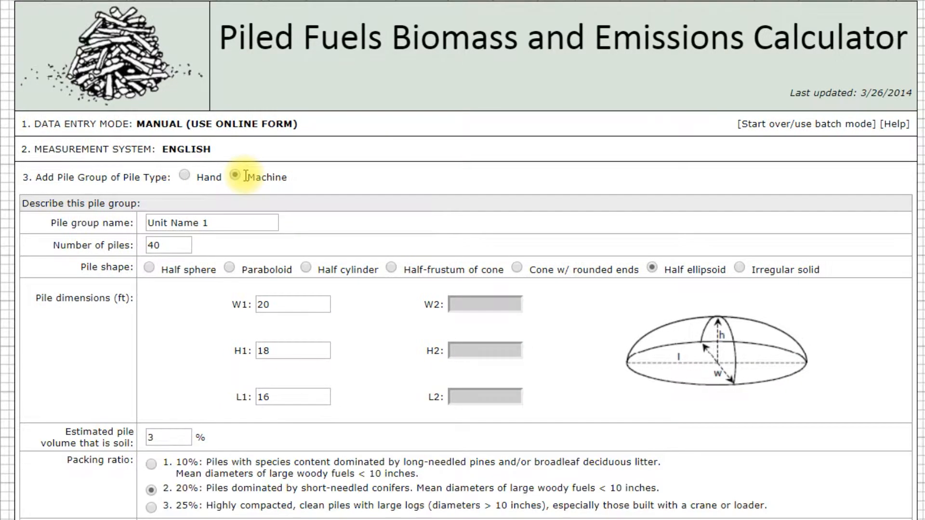
left_click_drag(246, 221, 144, 221)
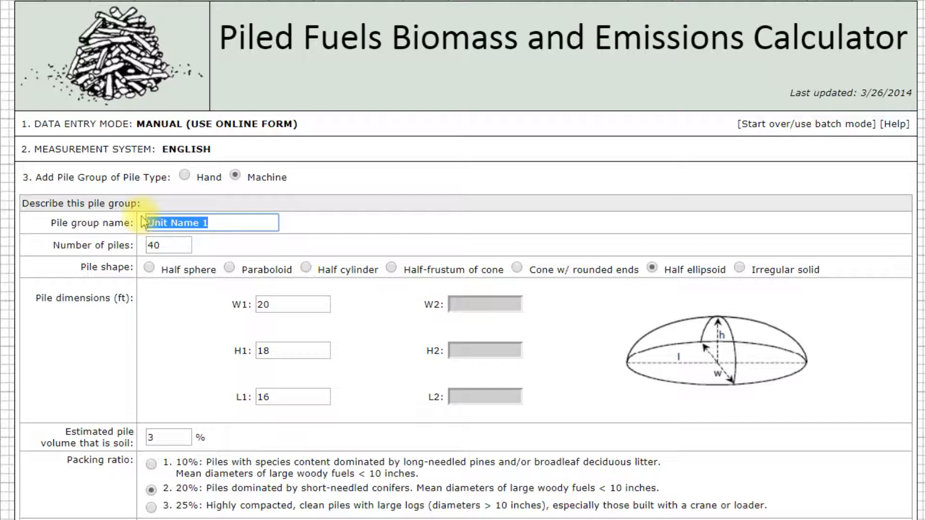
type("Unit Name")
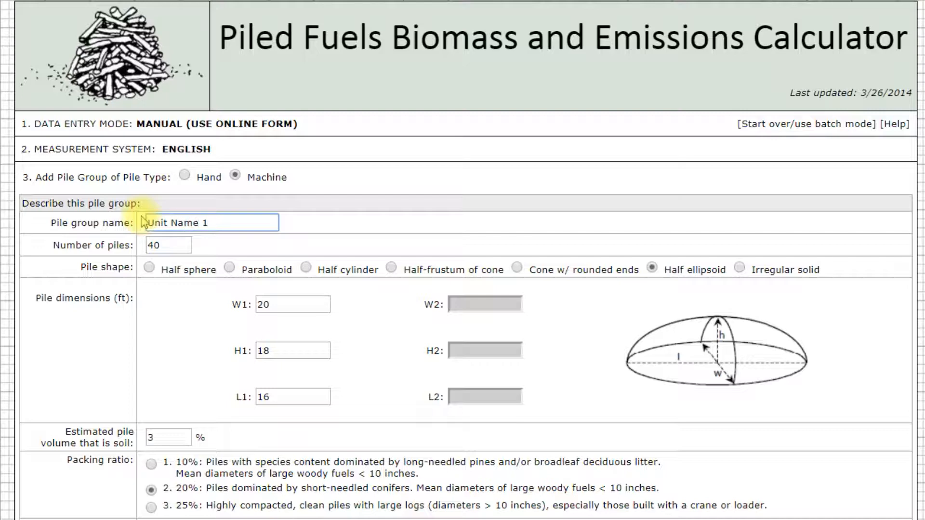
left_click(171, 249)
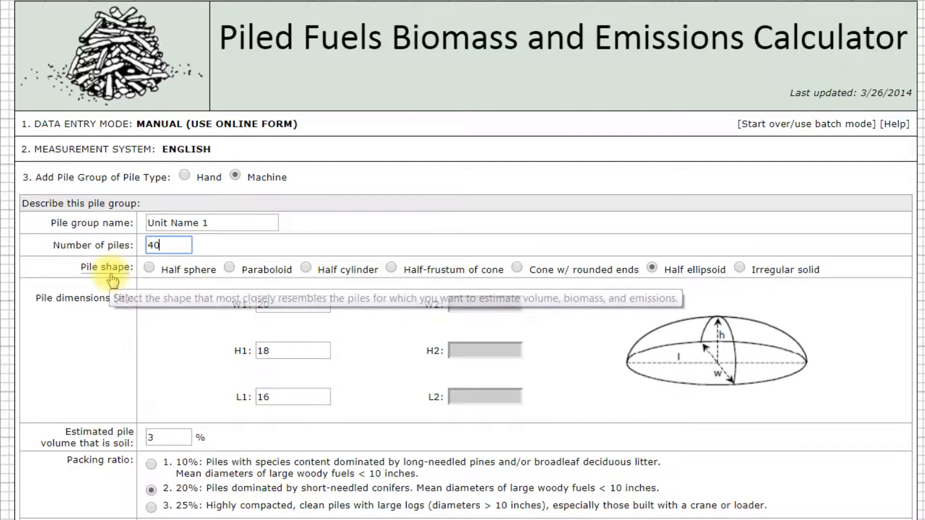
- Go through the pile shapes from half sphere to irregular solid to compare their diagrams and required dimensions
left_click(150, 273)
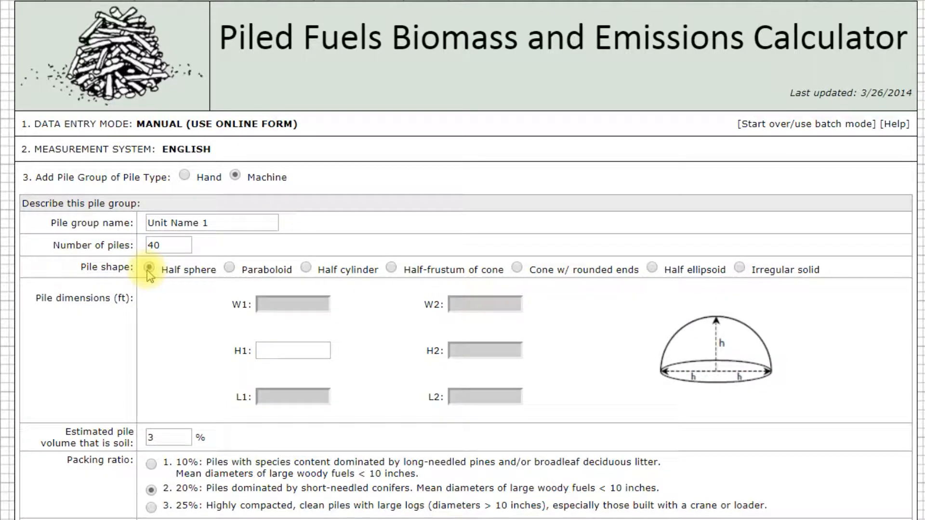
left_click(230, 269)
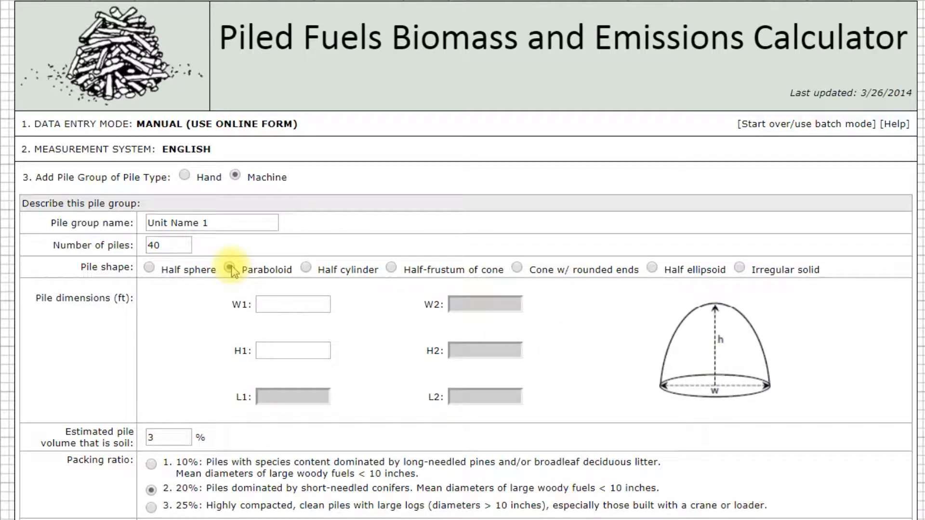
left_click(306, 268)
left_click(391, 268)
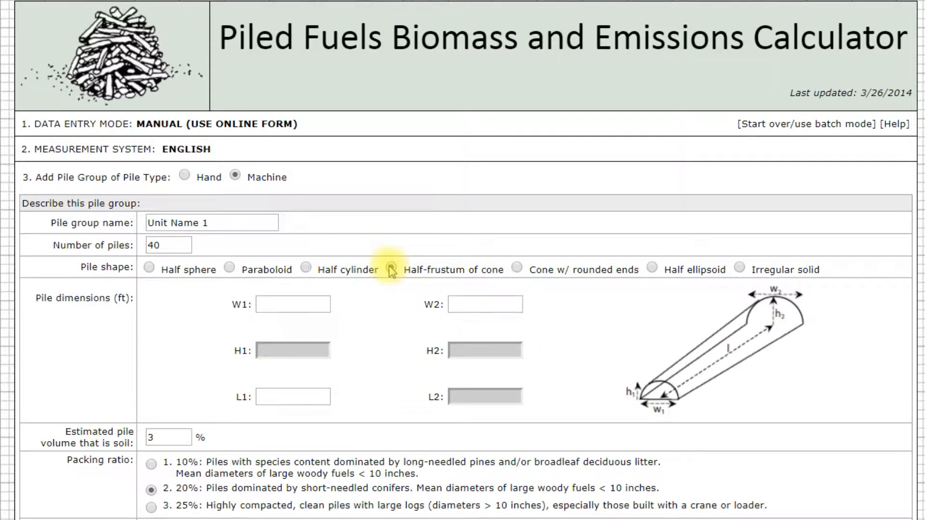
left_click(516, 269)
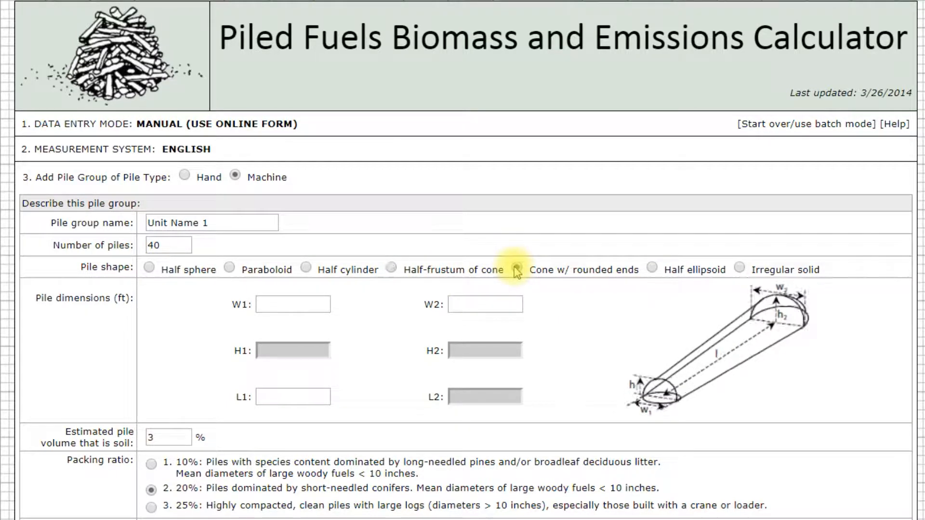
left_click(652, 268)
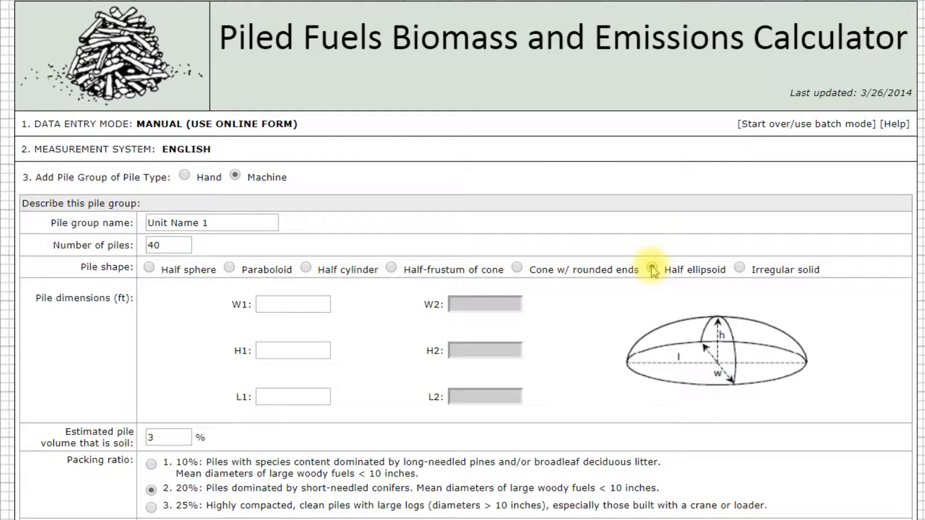
left_click(739, 268)
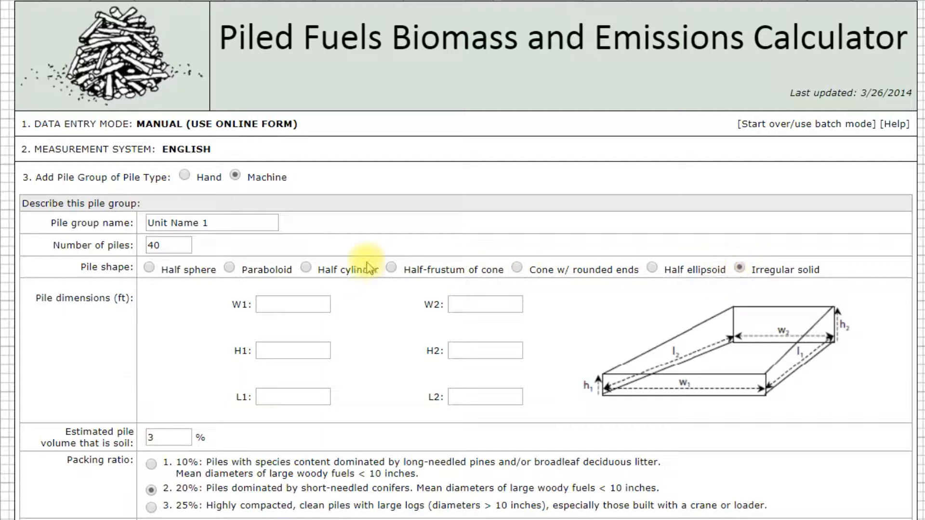
- Try the half sphere shape with an H1 height of 16 ft, and switch to the paraboloid shape
left_click(150, 269)
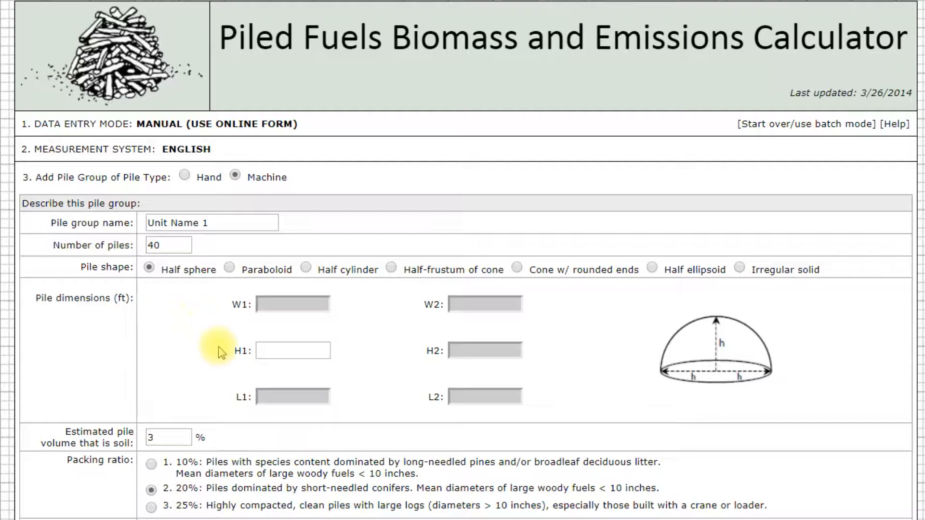
left_click(277, 351)
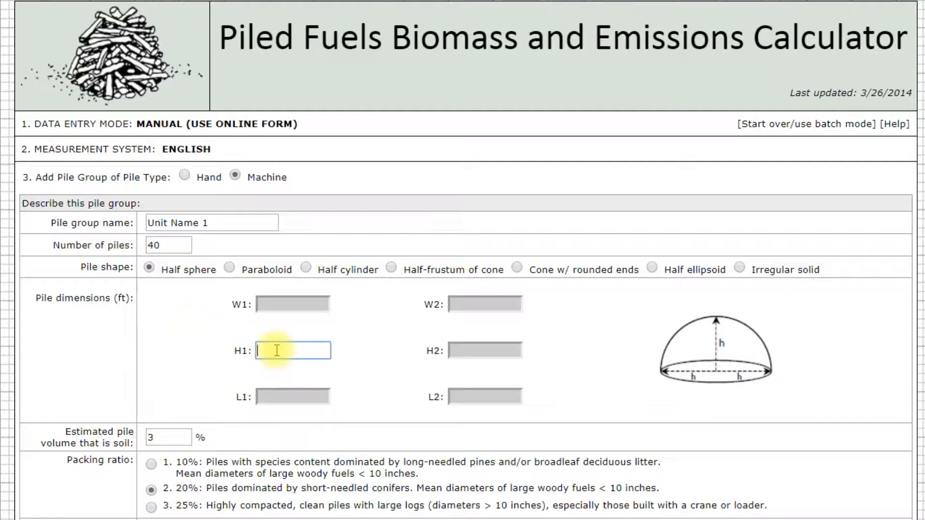
type("16")
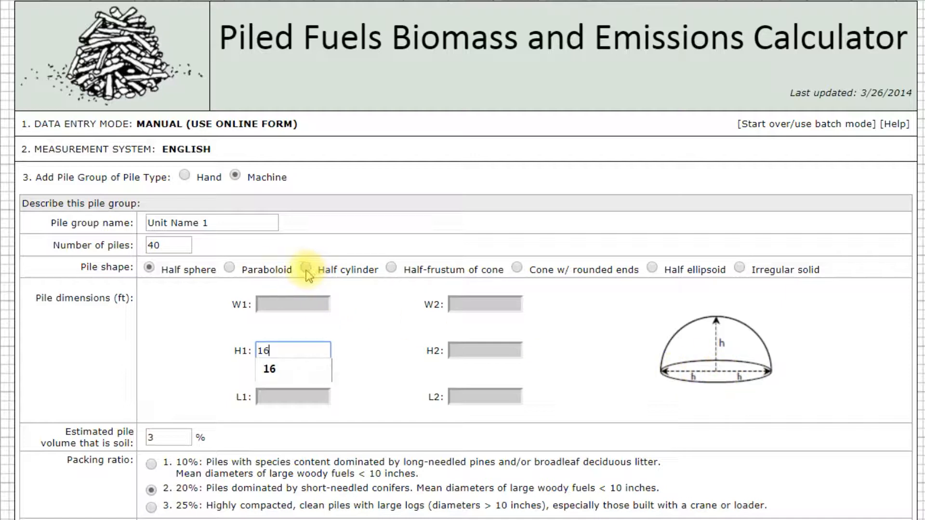
left_click(230, 268)
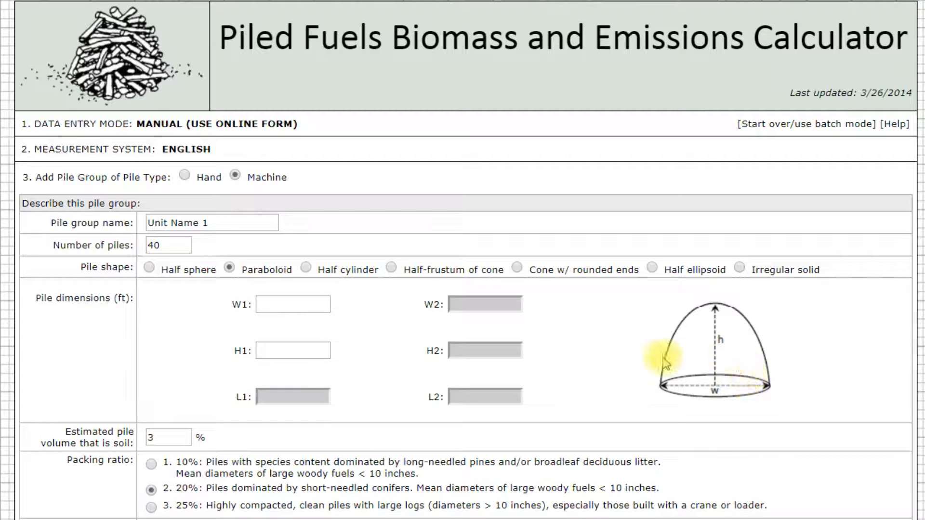
- Choose the half ellipsoid pile shape and set its dimensions to W1 20 ft, H1 18 ft and L1 16 ft
left_click(651, 268)
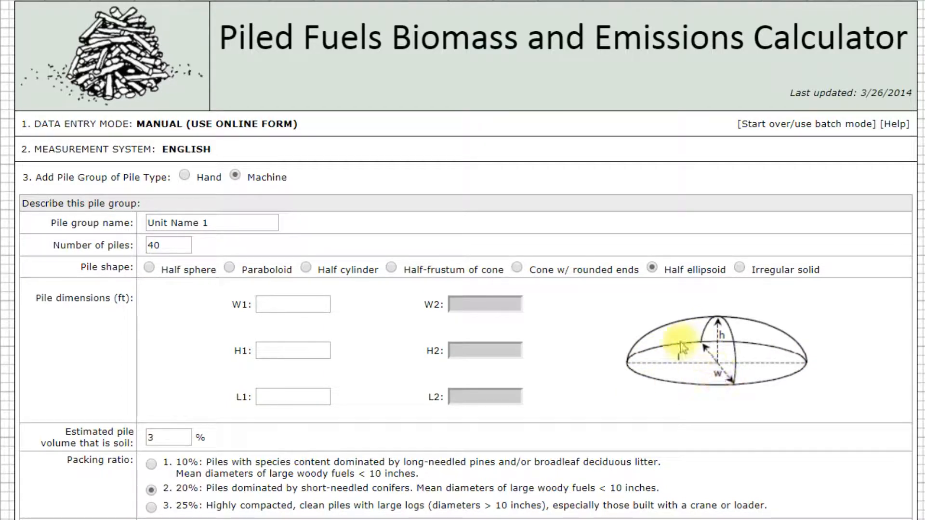
left_click(268, 304)
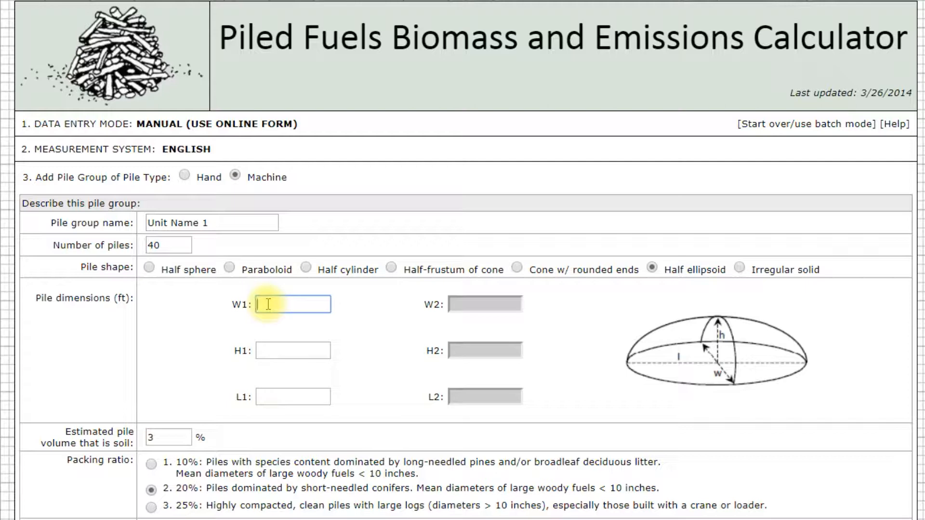
type("20")
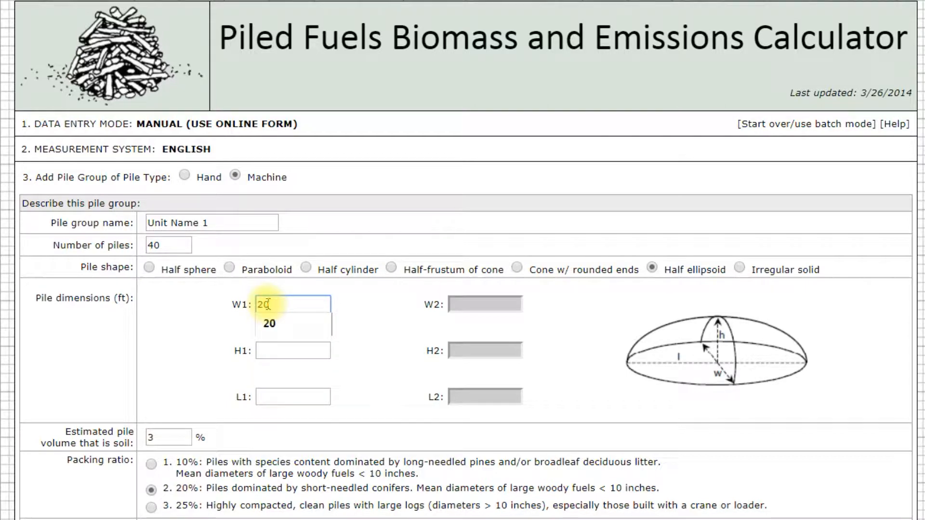
left_click(275, 353)
type("18")
left_click(288, 395)
type("16")
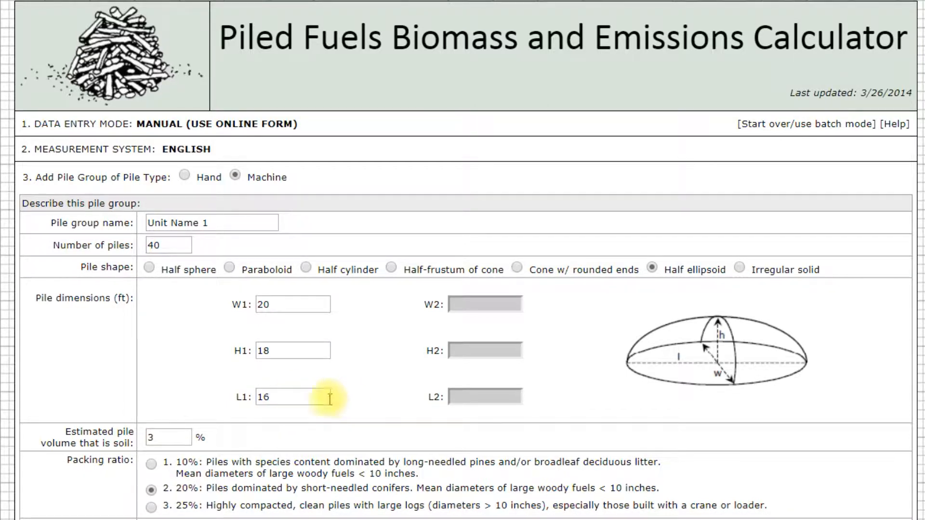
- Set the estimated pile volume that is soil to 3% and the packing ratio to 20%, for short-needled conifers
left_click(169, 439)
type("3")
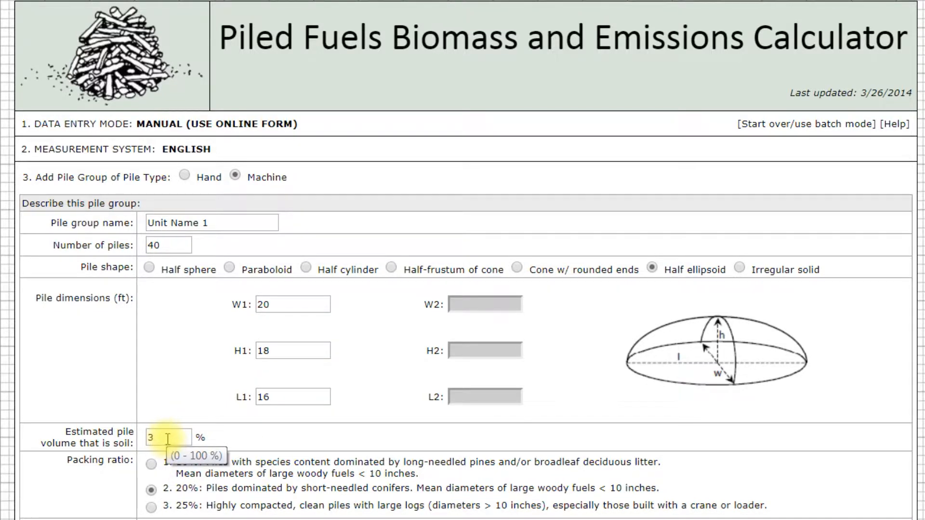
scroll(169, 440, "down", 3)
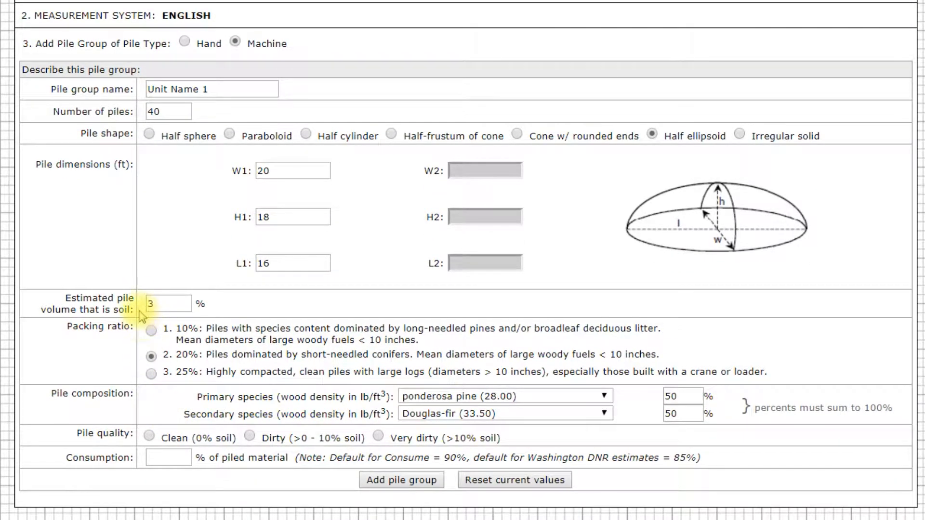
mouse_move(104, 318)
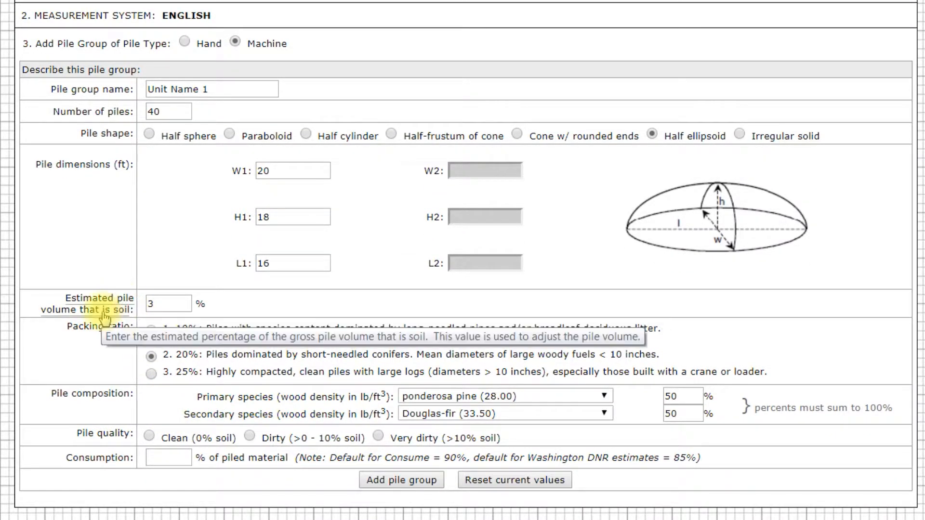
double_click(158, 304)
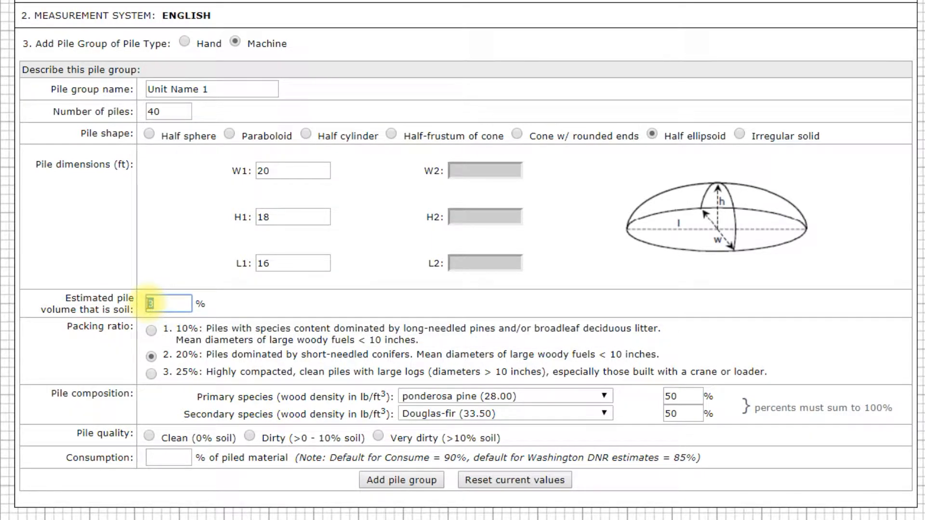
mouse_move(123, 306)
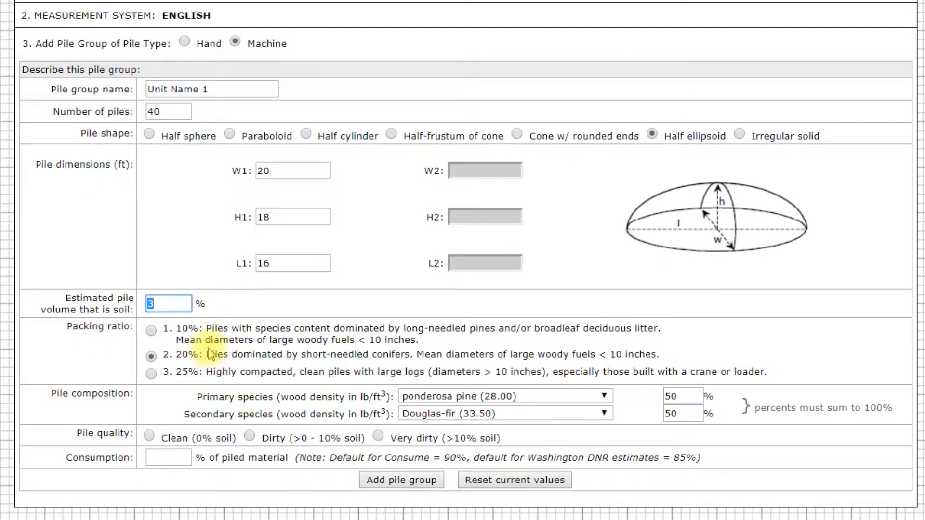
left_click(152, 331)
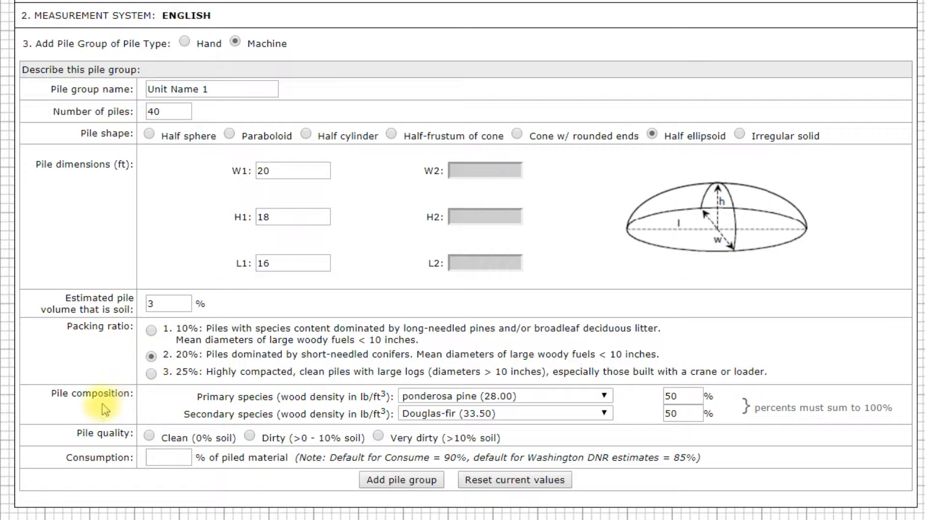
- Review the primary and secondary species choices available for the pile composition
mouse_move(97, 401)
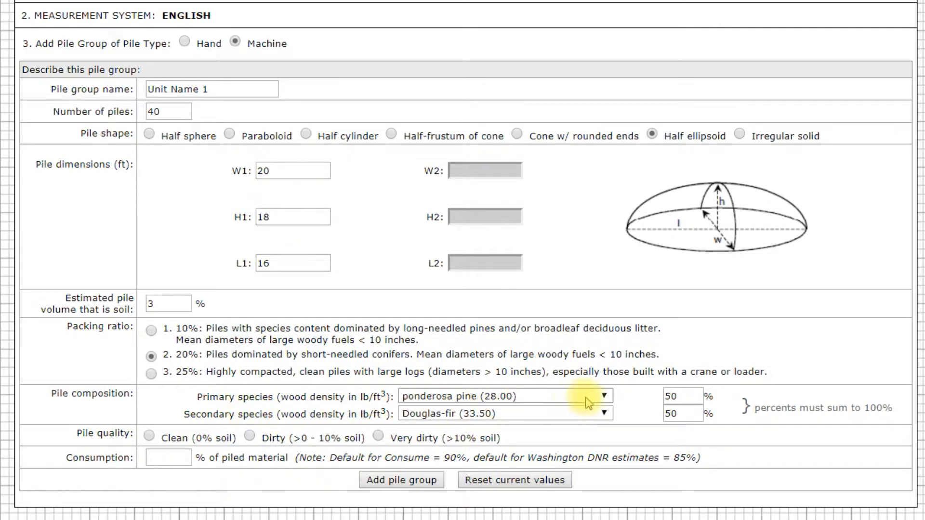
left_click(604, 399)
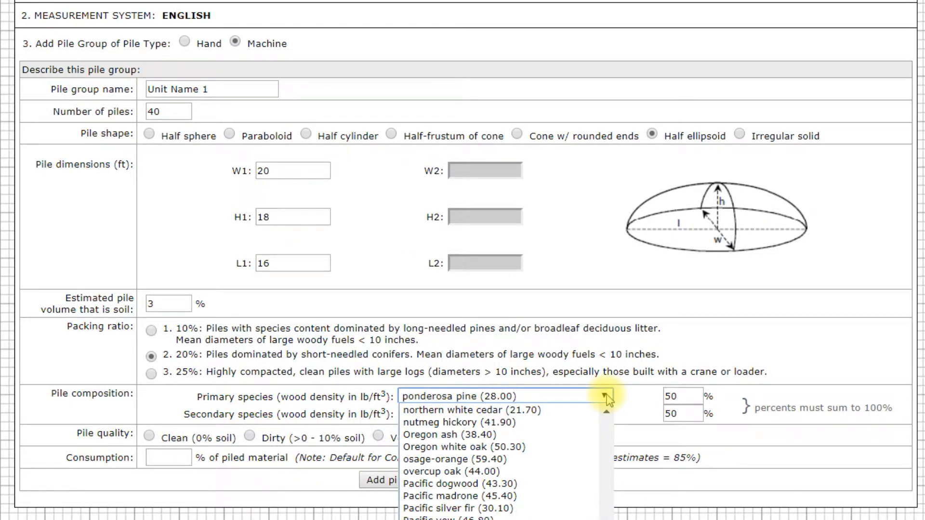
left_click(605, 397)
left_click(605, 414)
left_click(605, 413)
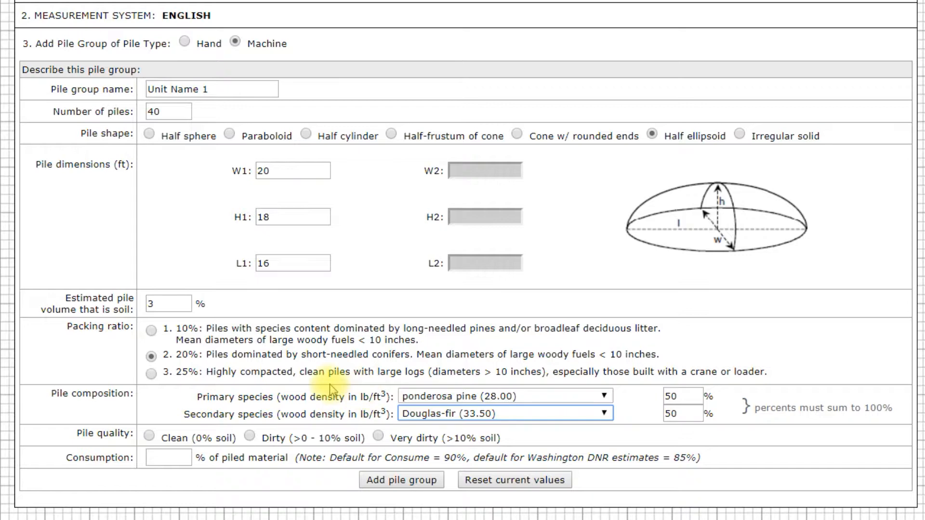
- Rate the pile quality as Dirty (>0 - 10% soil) and set consumption to 90% of the piled material
mouse_move(107, 437)
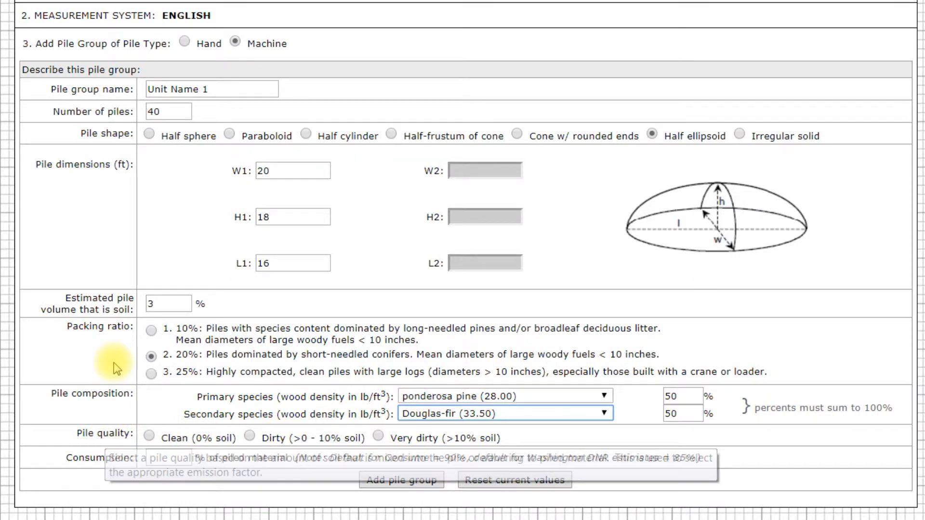
mouse_move(111, 313)
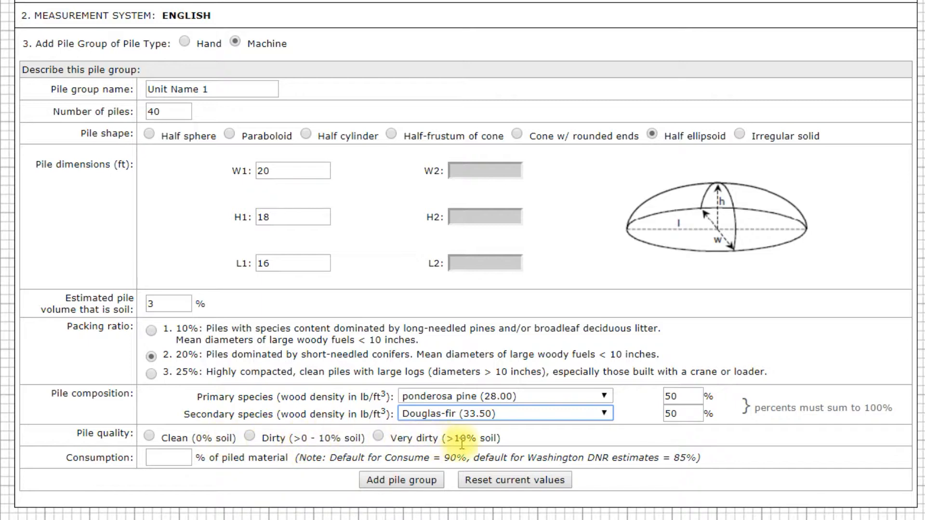
left_click(250, 437)
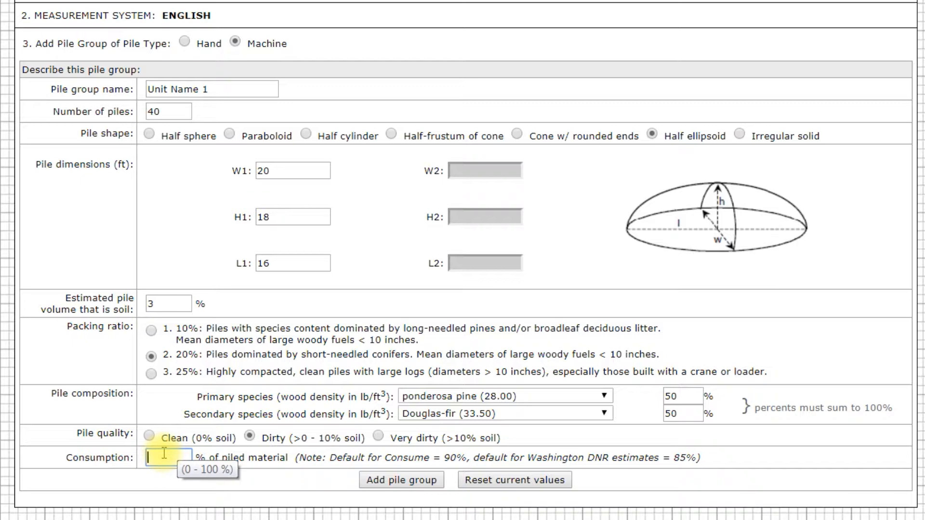
type("90")
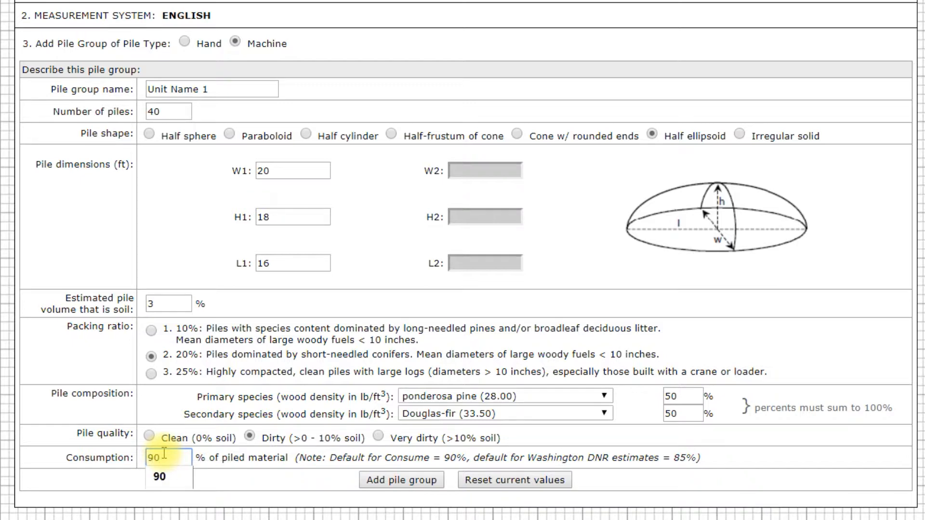
left_click(283, 479)
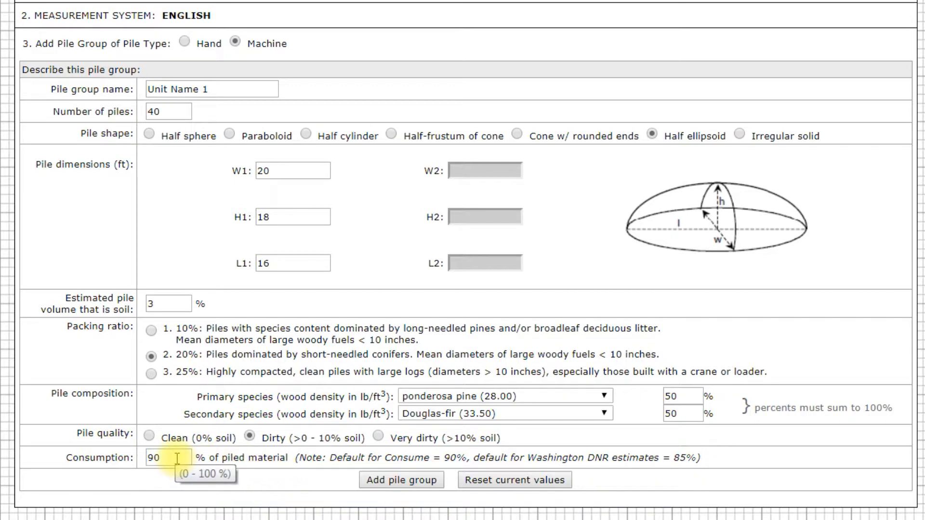
- Add the described pile group and open the next group's name for editing
left_click(386, 482)
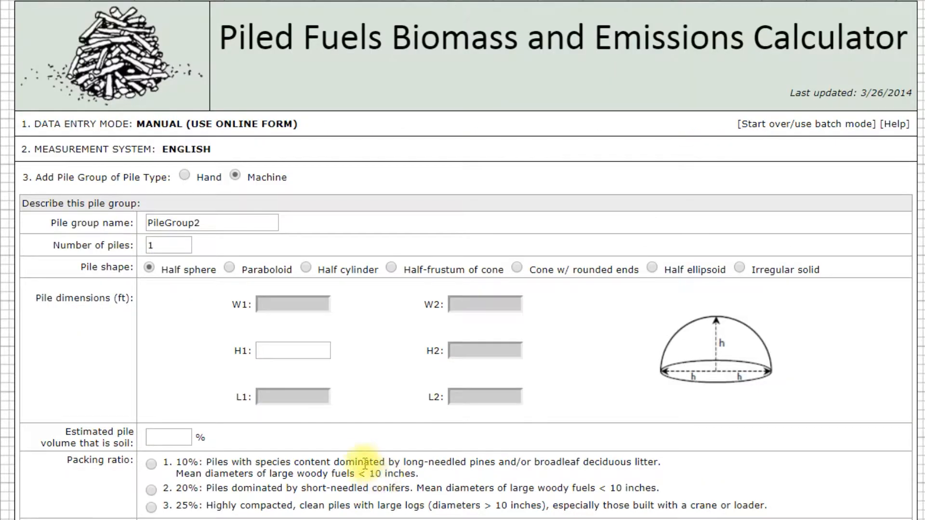
left_click(206, 223)
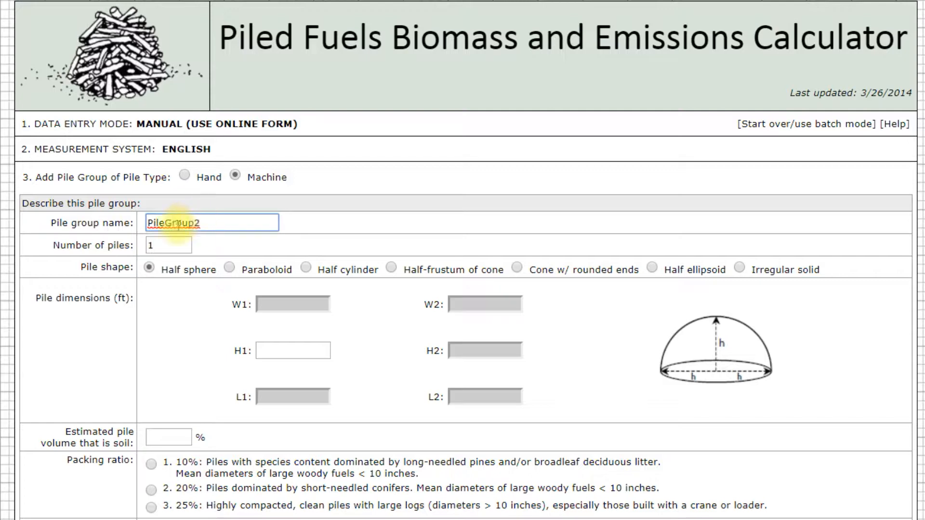
- Name the pile group PileGroup2 and set its number of piles to 10
double_click(201, 223)
mouse_move(123, 251)
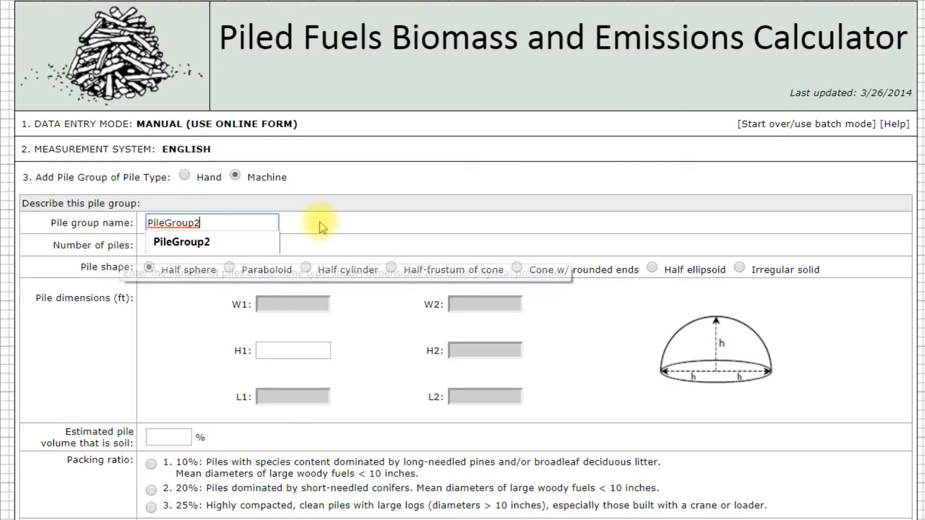
left_click(304, 233)
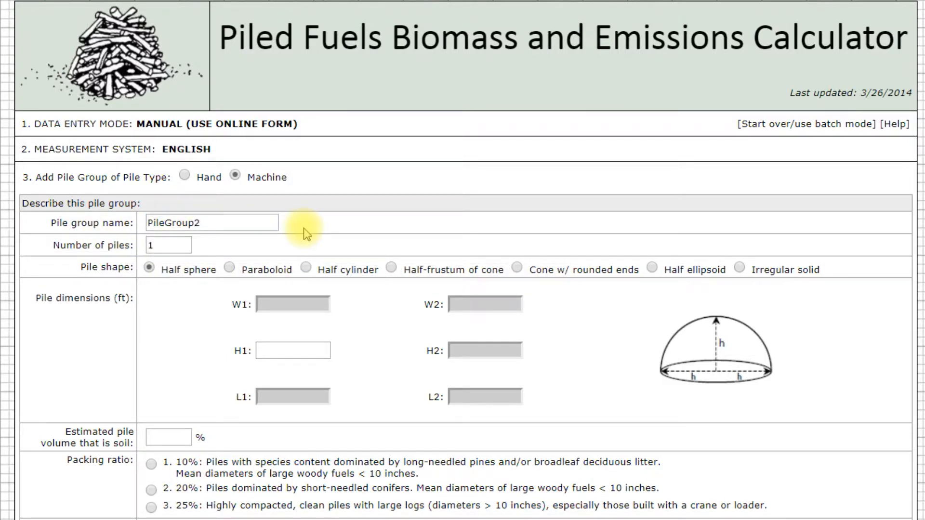
double_click(174, 246)
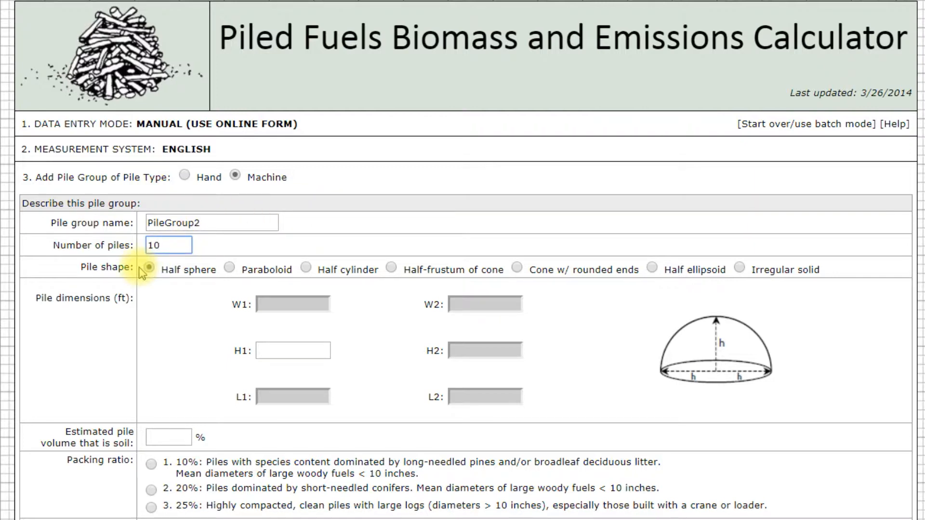
- Choose the Paraboloid pile shape with a width W1 of 20 ft and a height H1 of 18 ft
left_click(230, 268)
left_click(280, 306)
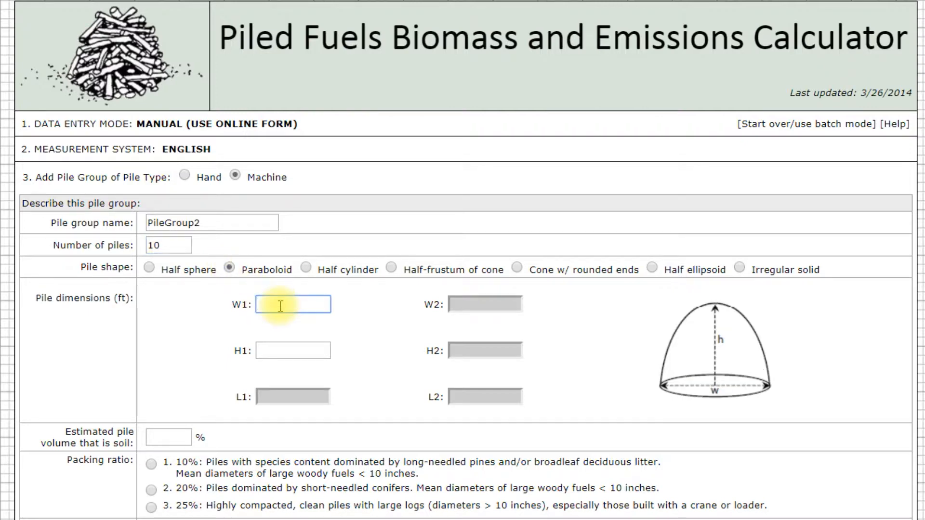
type("20")
left_click(283, 352)
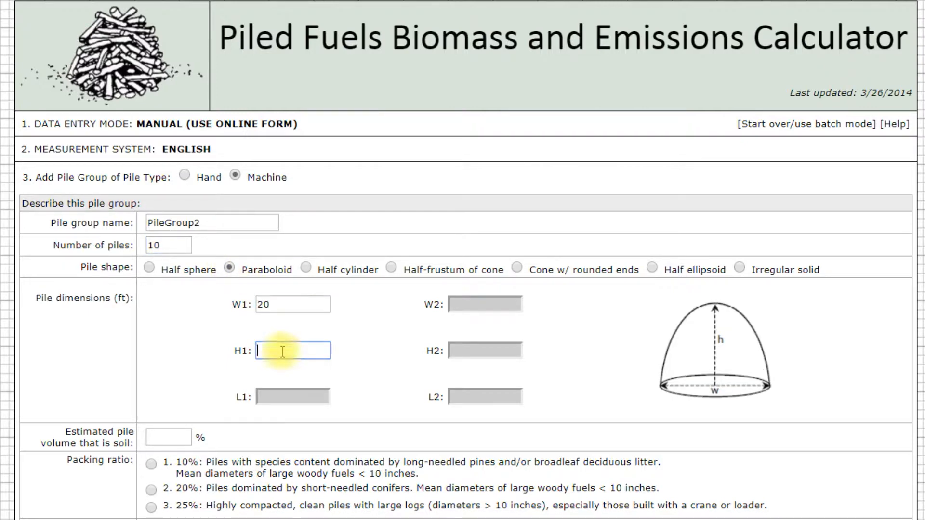
type("18")
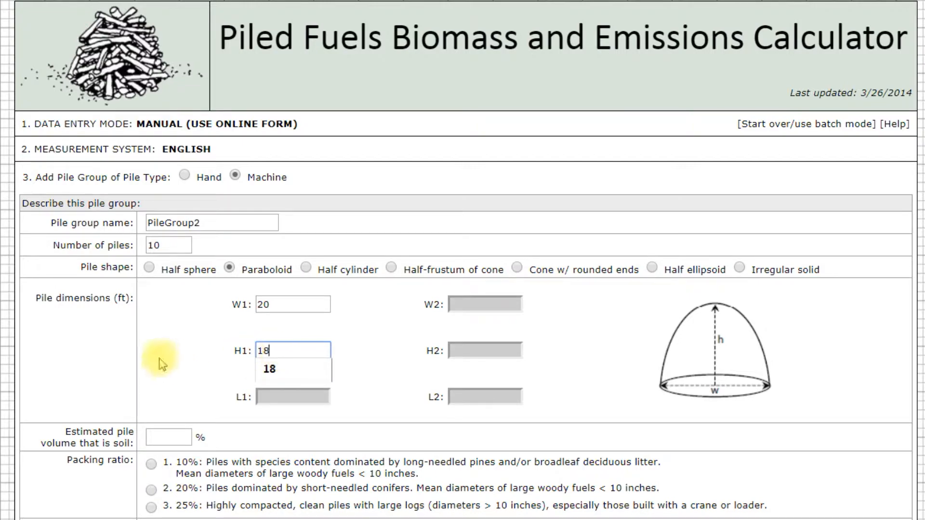
- Set the estimated soil volume of PileGroup2 to 3% and its packing ratio to 20%, for short-needled conifers
left_click(158, 439)
type("3")
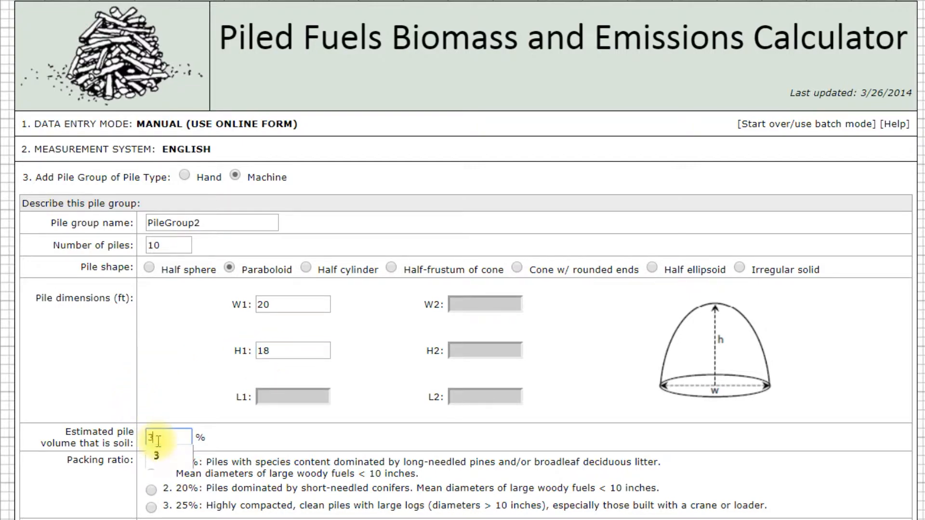
scroll(202, 302, "down", 6)
left_click(151, 219)
- Set the primary species of the pile composition to Douglas-fir (33.5) at 50%
left_click(601, 260)
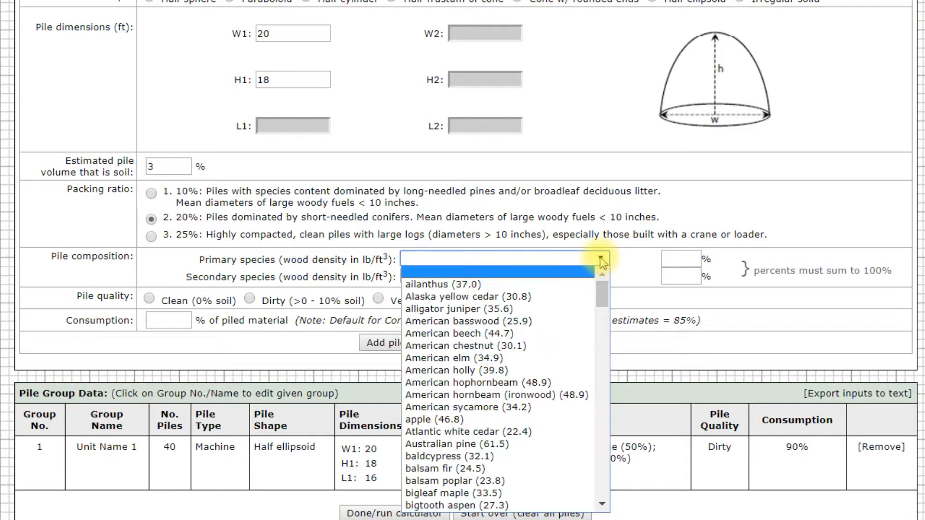
scroll(539, 410, "down", 9)
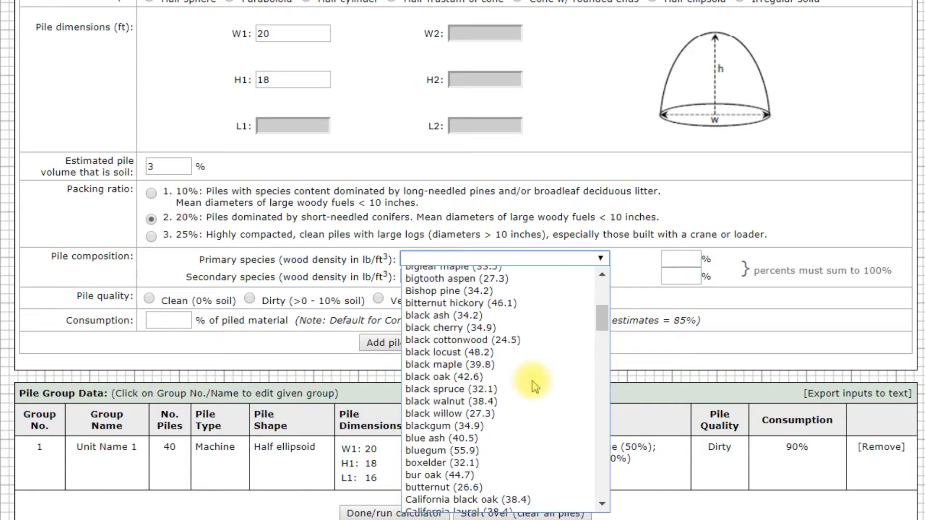
scroll(525, 385, "down", 5)
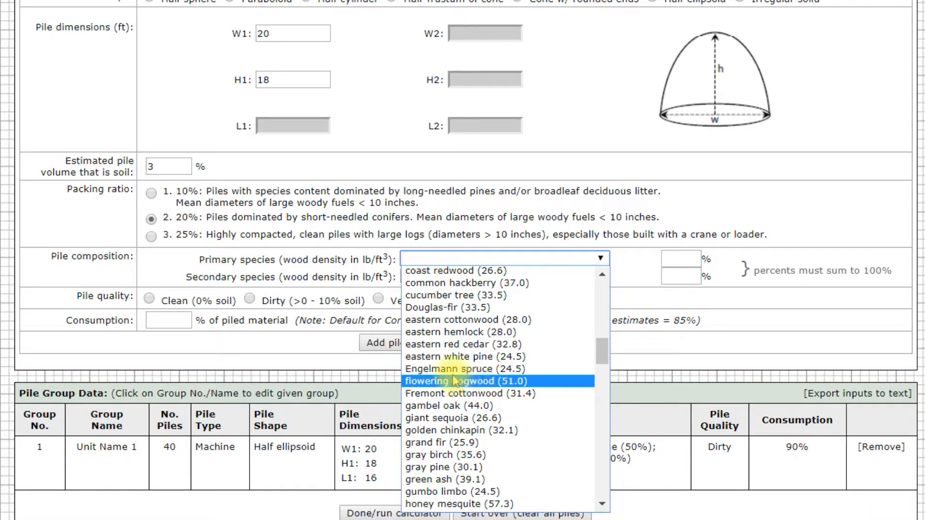
left_click(424, 309)
left_click(669, 259)
type("50")
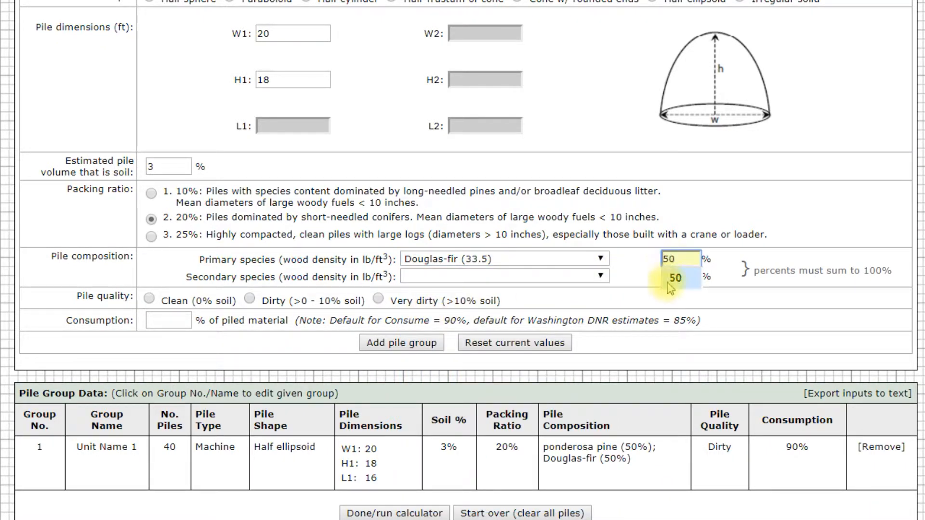
- Set the secondary species of the pile composition to ponderosa pine (28.0) at 50%
left_click(601, 277)
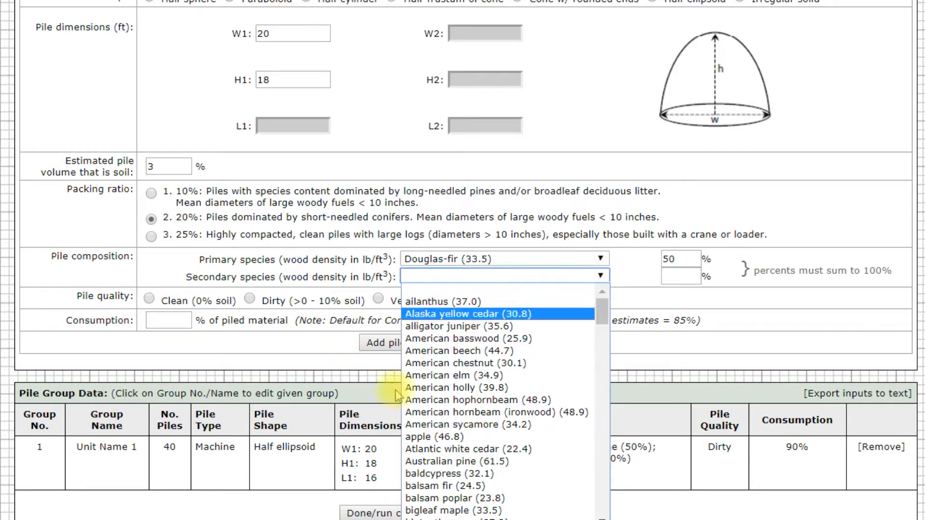
scroll(438, 367, "down", 20)
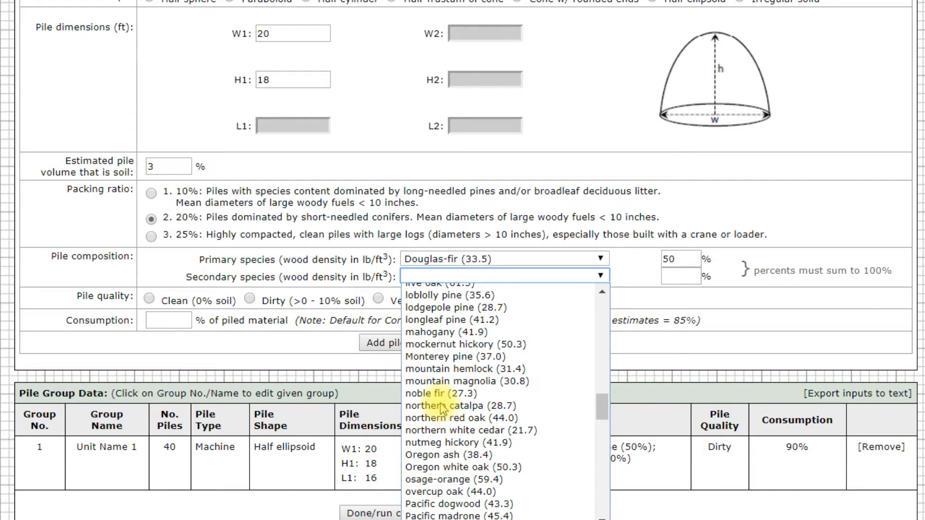
scroll(442, 407, "down", 5)
left_click(492, 484)
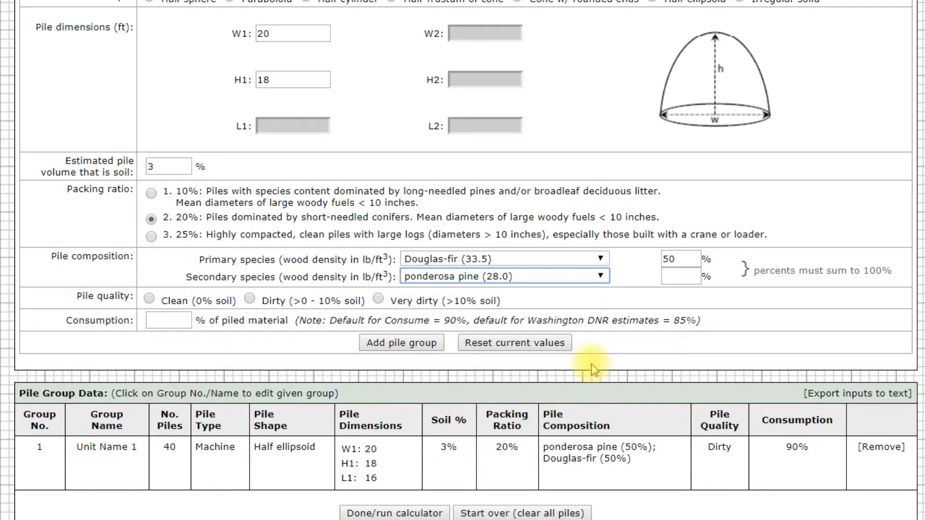
left_click(671, 274)
type("50")
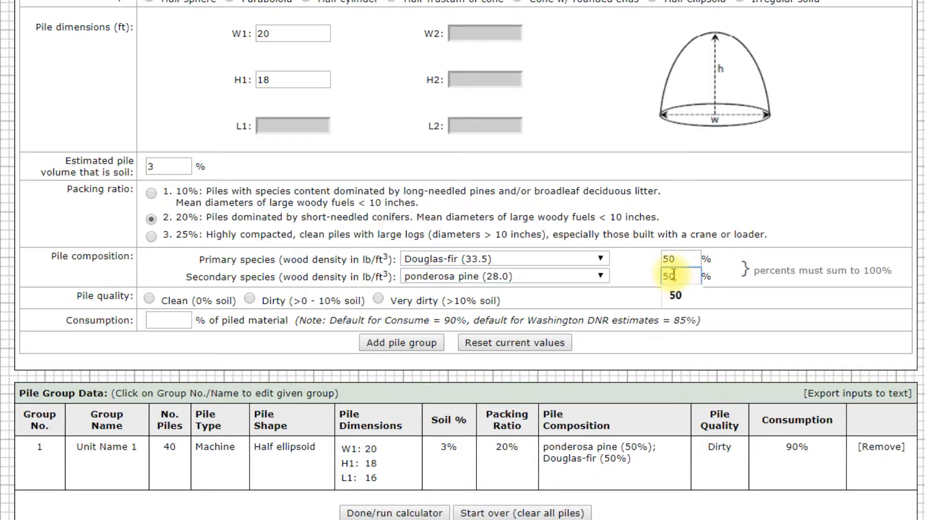
- Rate the quality of PileGroup2 as Dirty (>0 - 10% soil) and set its consumption to 90% of piled material
left_click(249, 300)
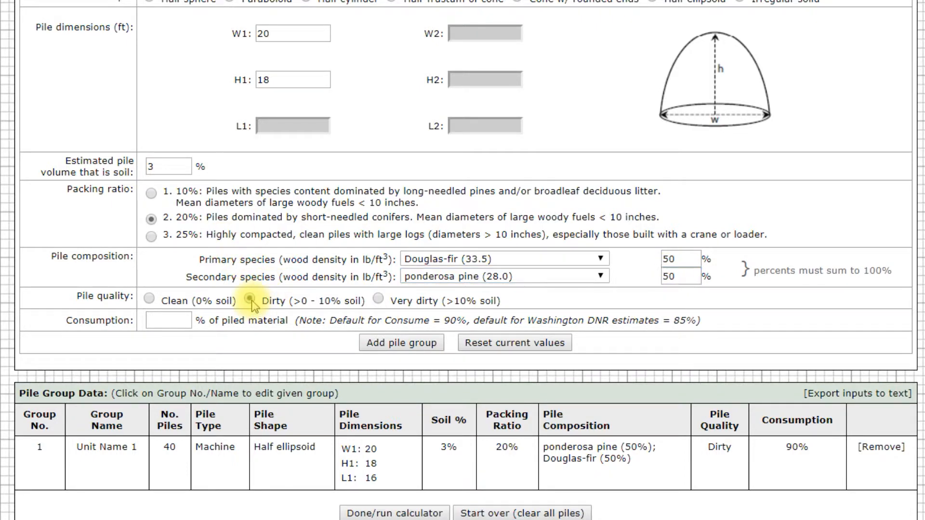
type("90")
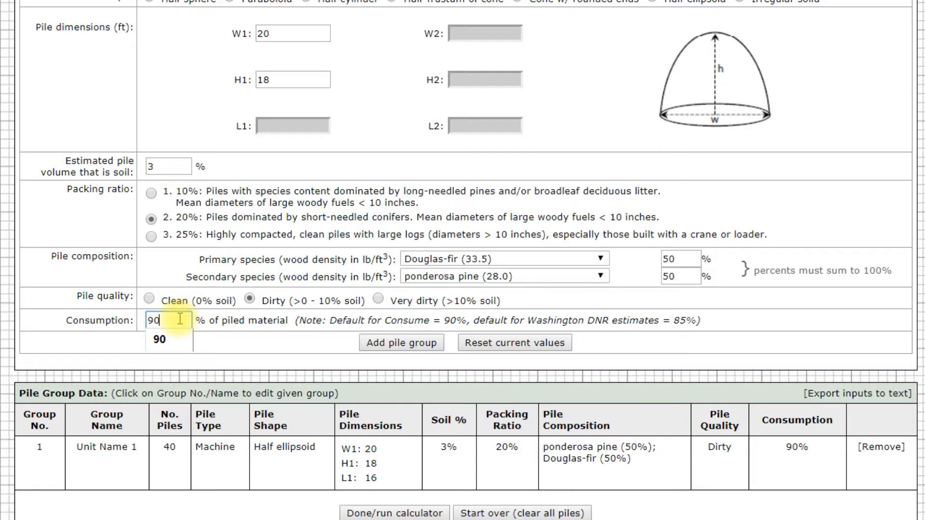
- Add PileGroup2 to the pile group data and run the calculator on all entered groups
left_click(382, 344)
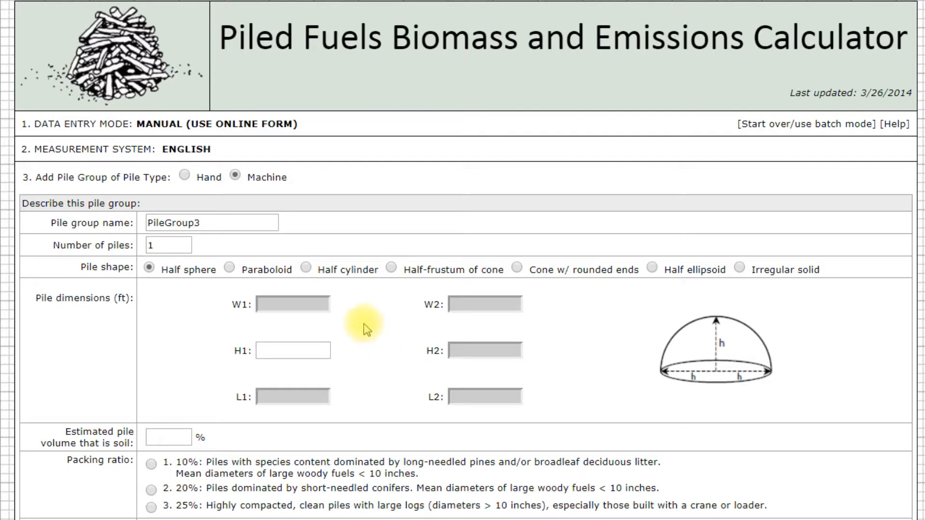
scroll(366, 329, "down", 7)
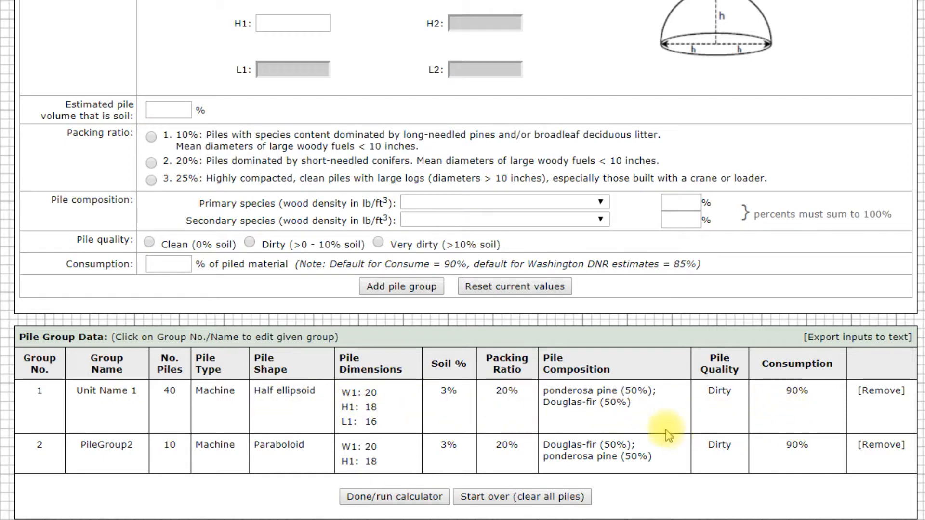
left_click(387, 499)
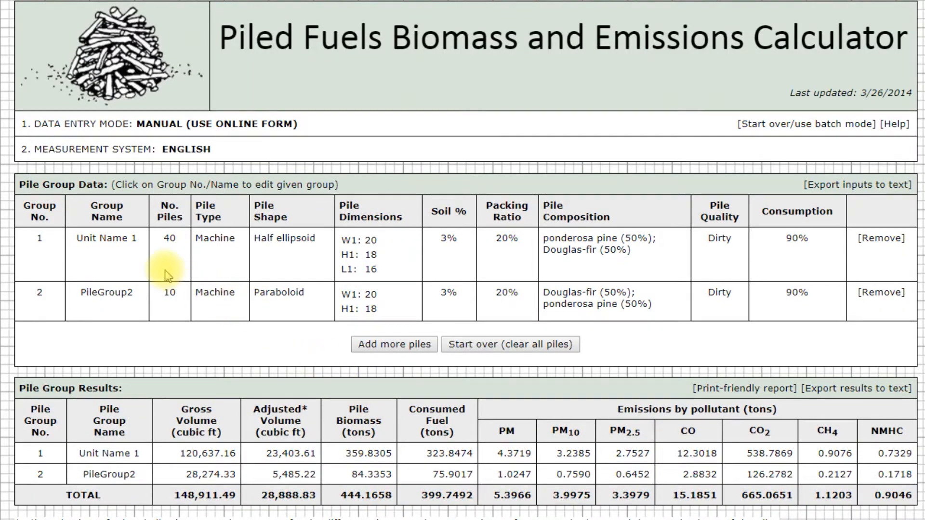